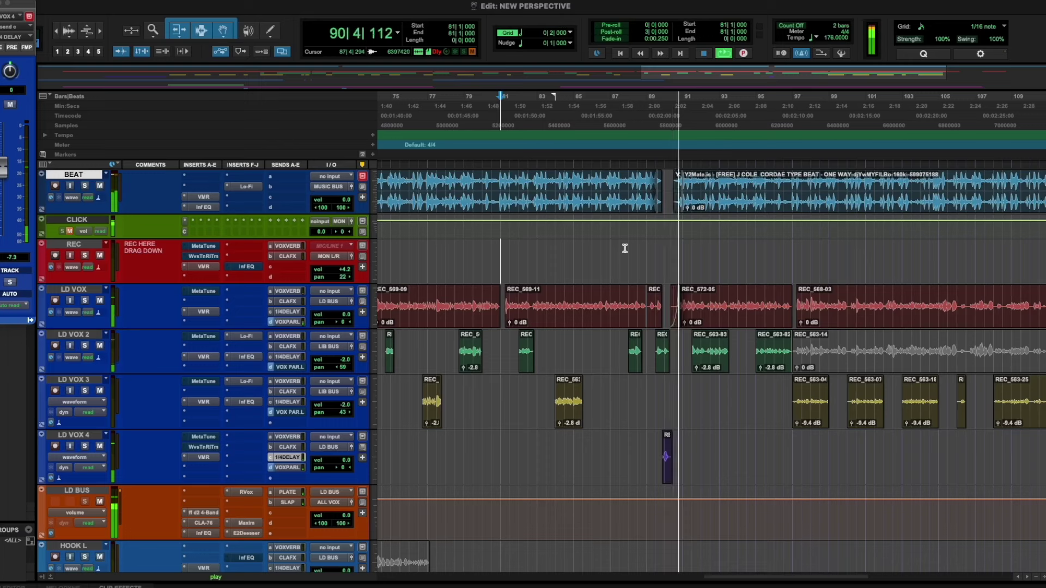
Step: Compare playback from bar 81 with the Maxim limiter on the Master 1 track bypassed and active
key("space")
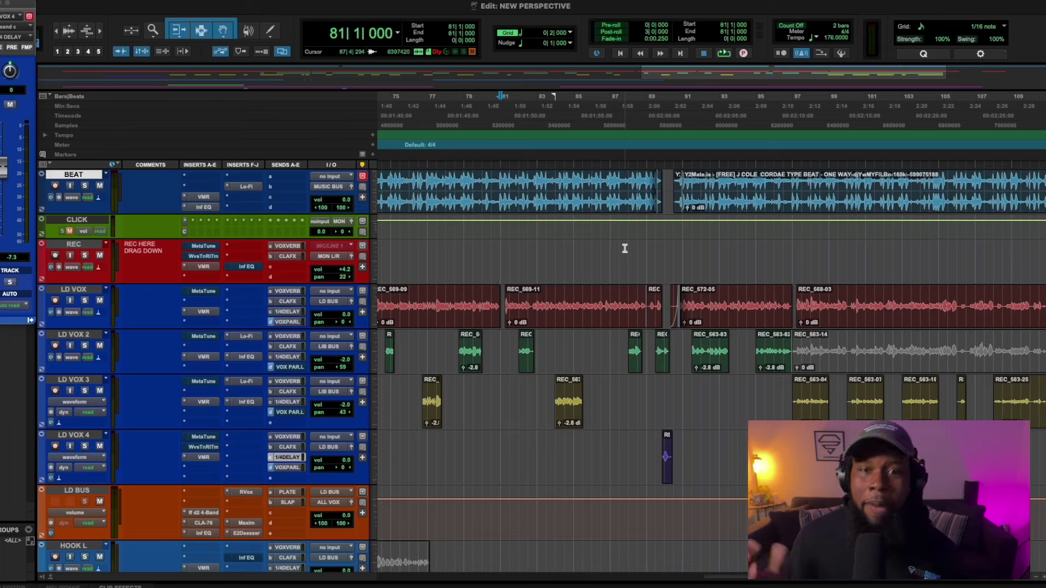
scroll(262, 329, "down", 15)
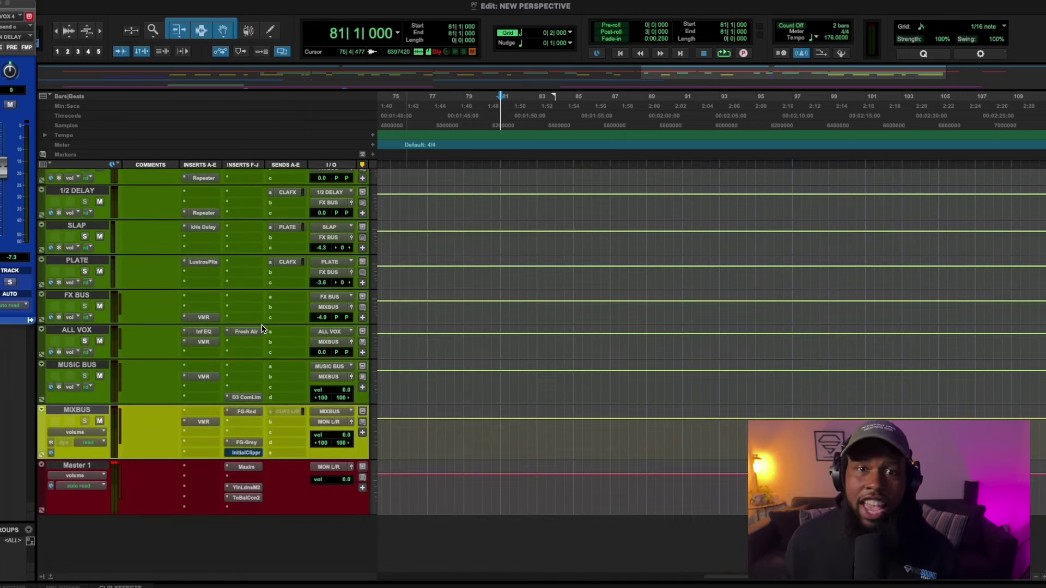
left_click(247, 467)
left_click(489, 139)
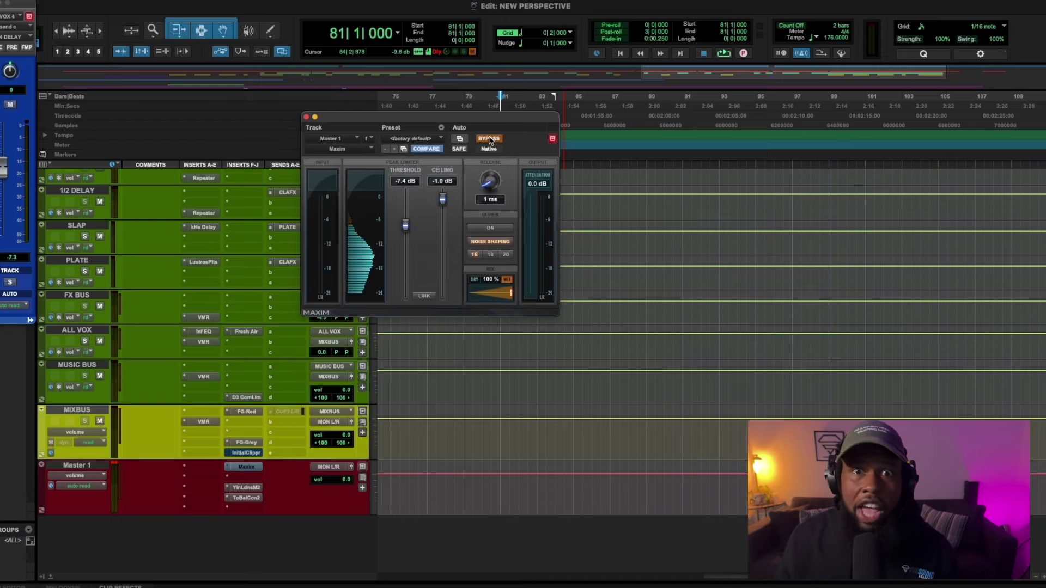
key("space")
scroll(709, 251, "up", 10)
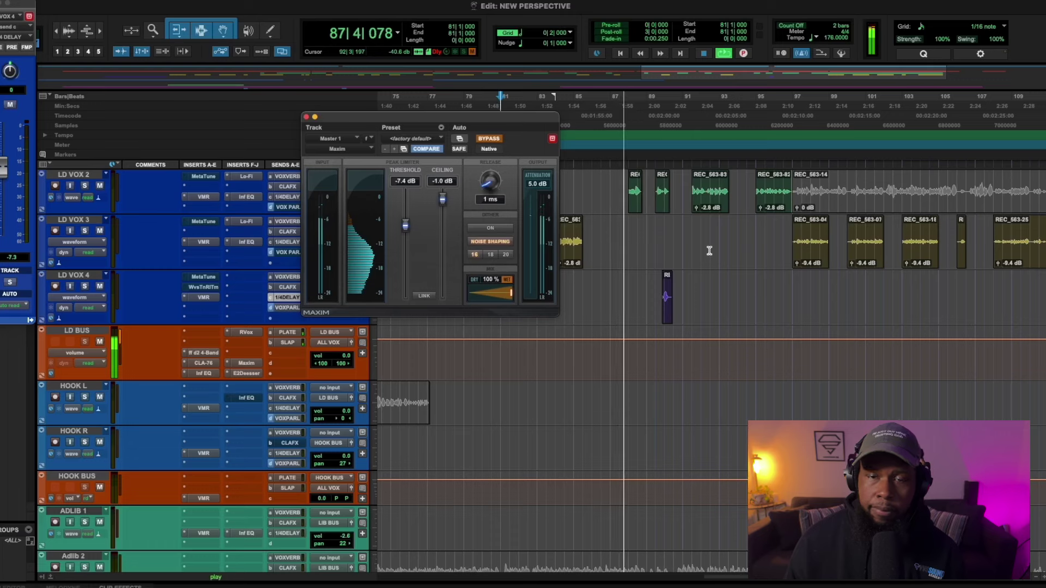
key("space")
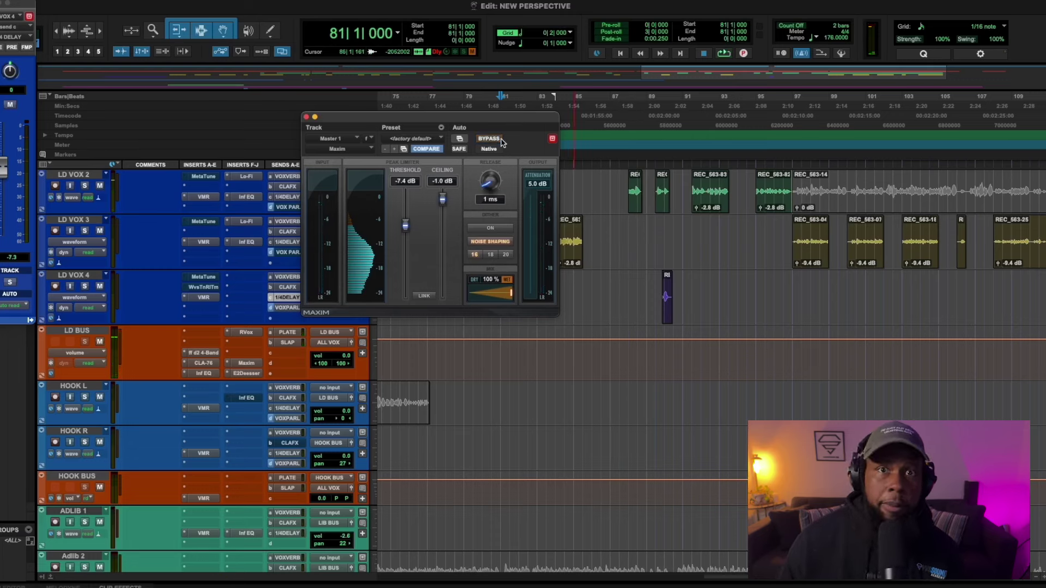
key("space")
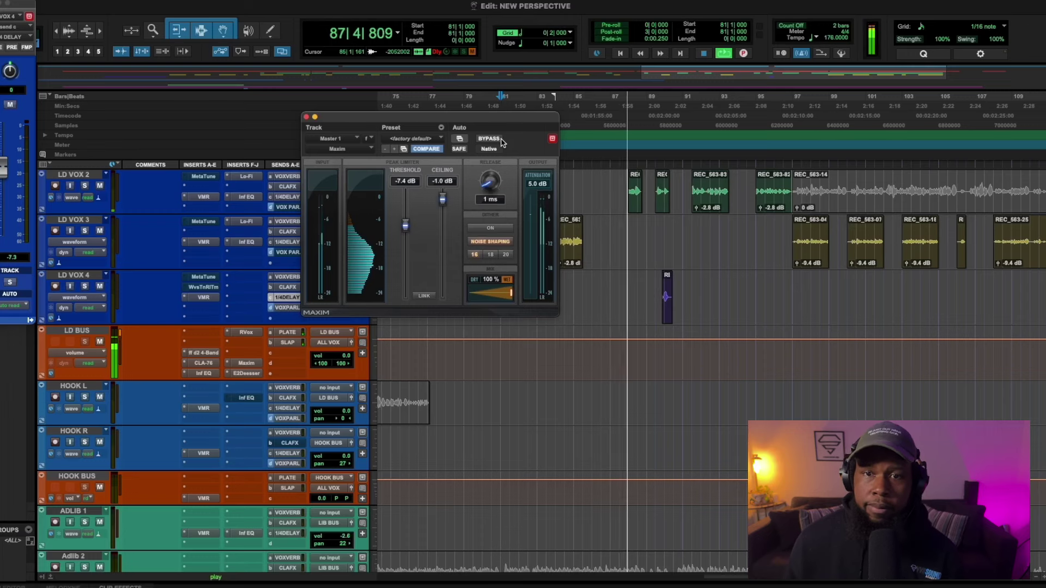
key("space")
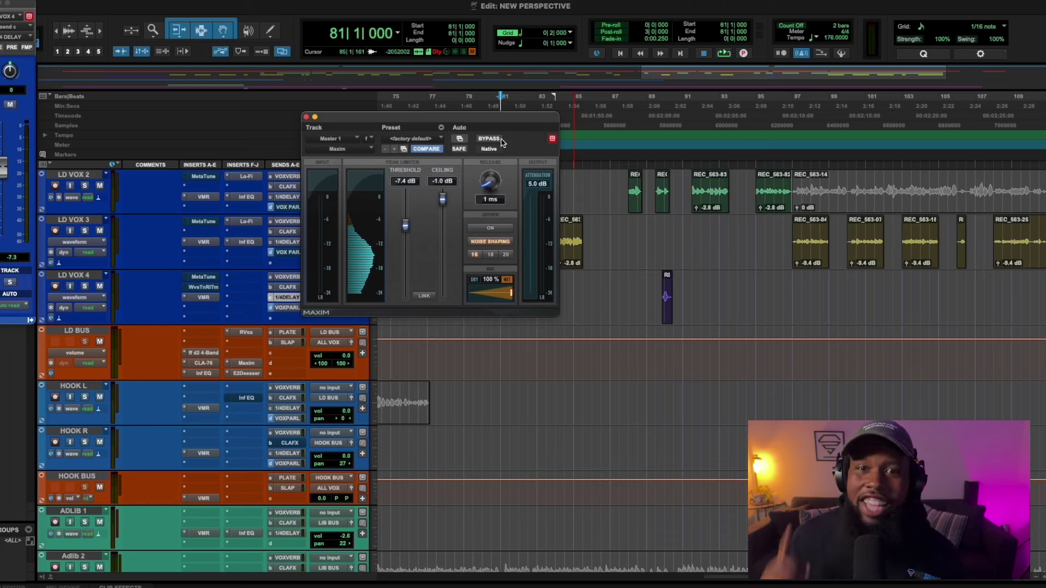
Step: Reset the Maxim limiter on Master 1 to its factory default preset, with threshold and ceiling at 0.0 dB
left_click(441, 141)
left_click(419, 139)
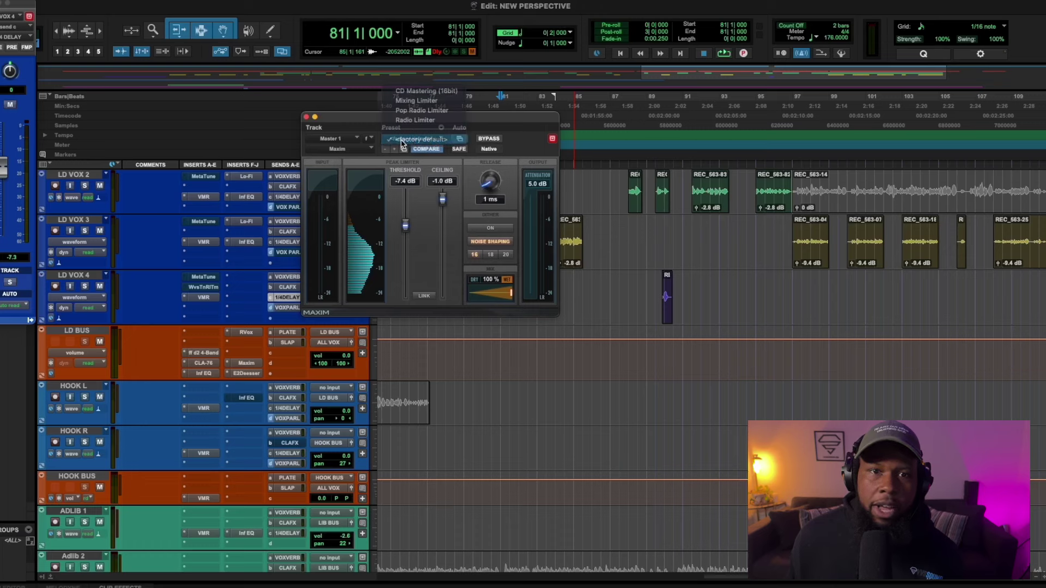
left_click(430, 140)
left_click(518, 140)
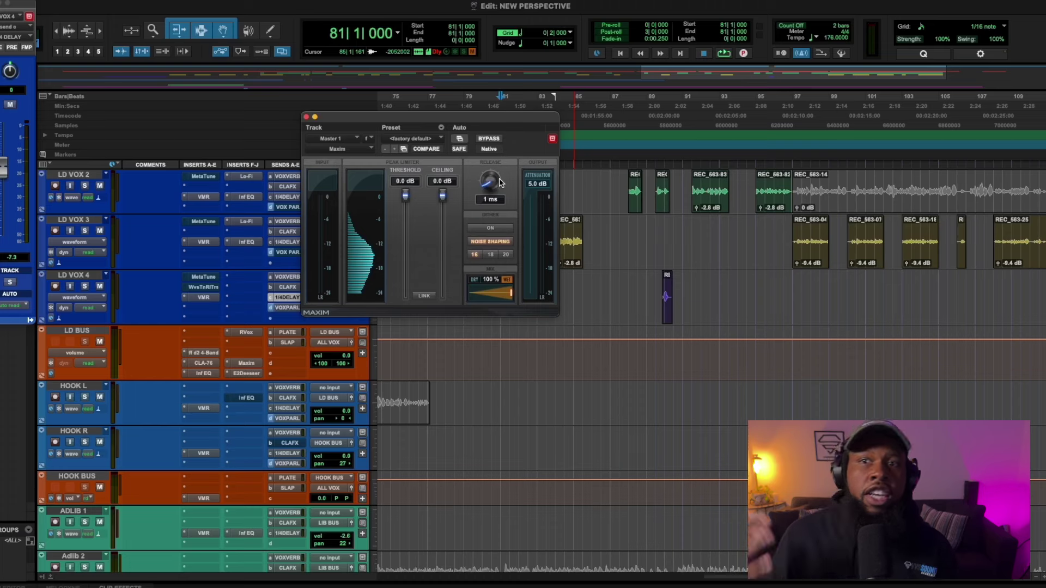
mouse_move(499, 183)
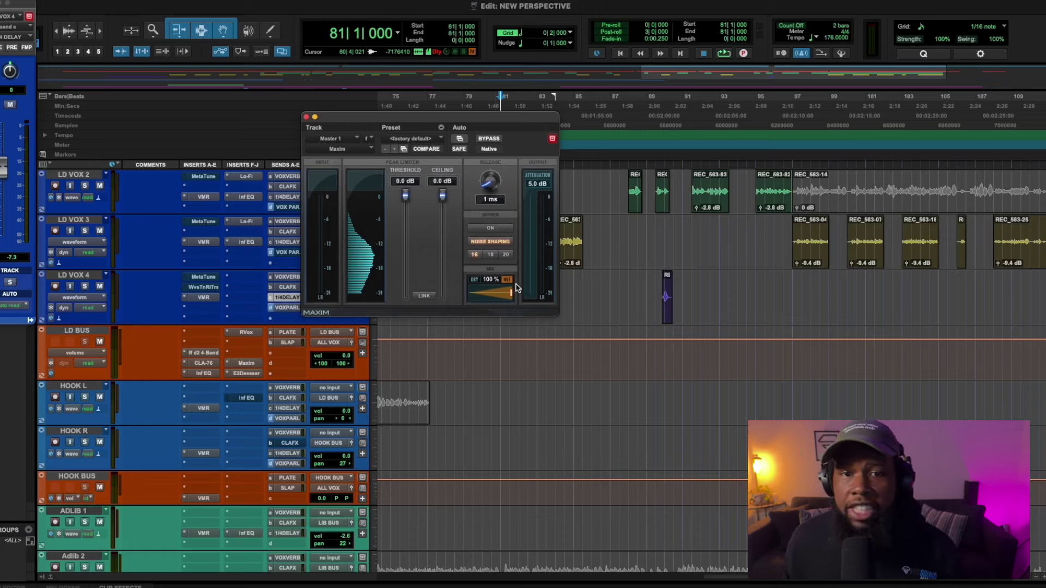
left_click_drag(511, 295, 548, 286)
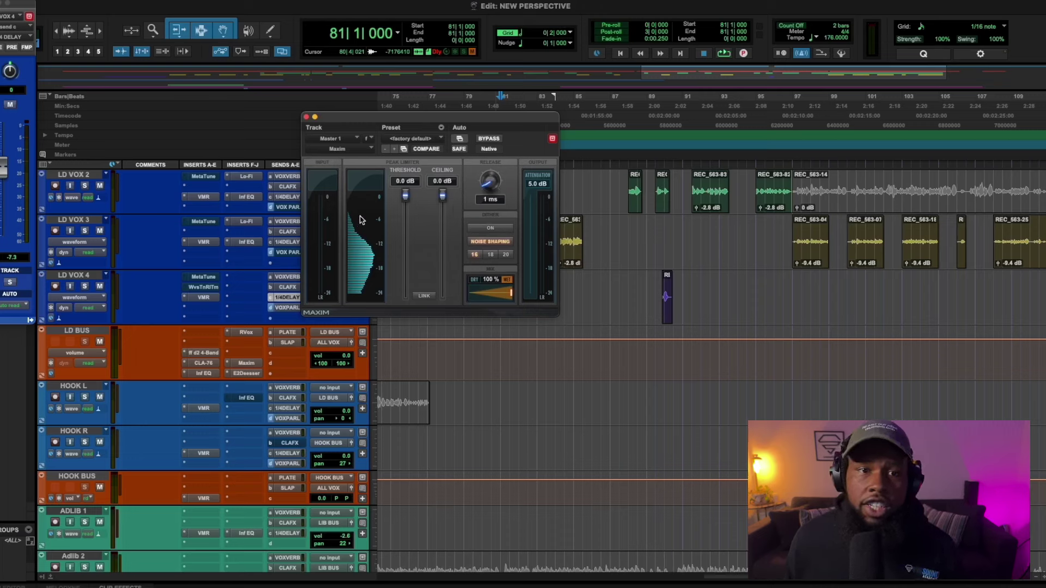
Step: During playback, set Maxim's threshold to -7.9 dB and its ceiling to -1.0 dB, and close the limiter
key("space")
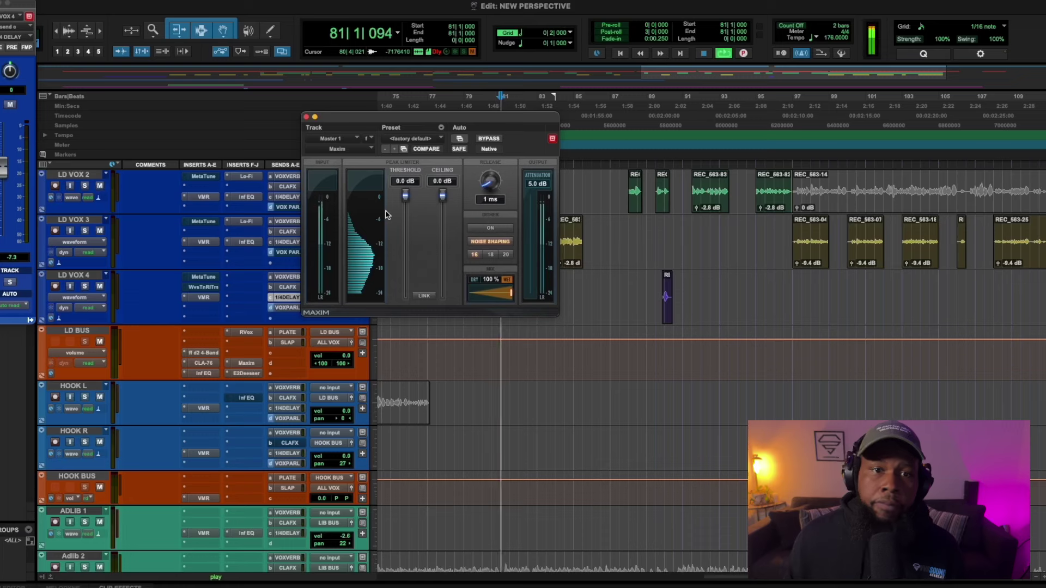
left_click_drag(405, 195, 406, 228)
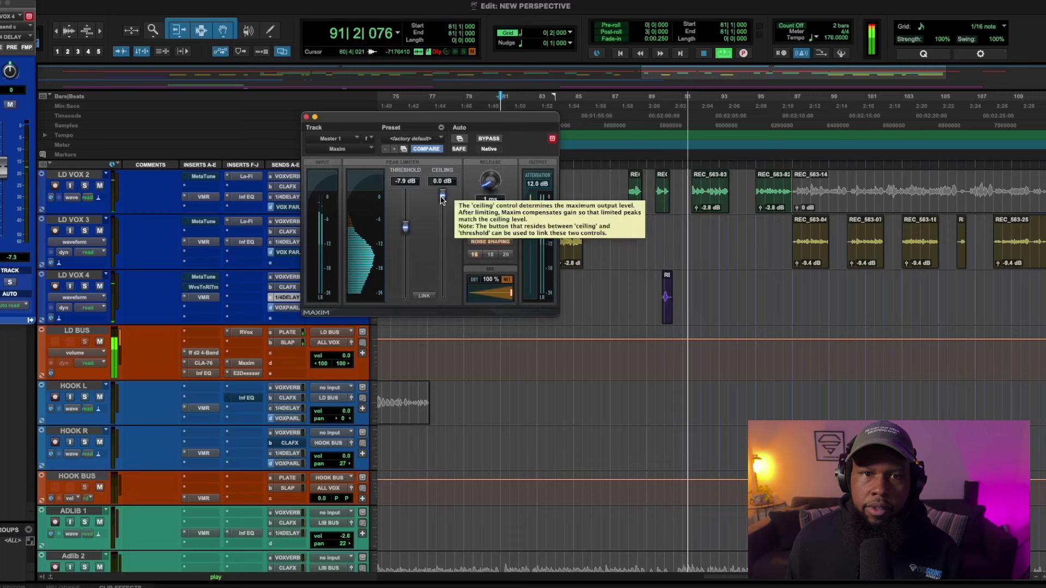
left_click_drag(442, 199, 442, 202)
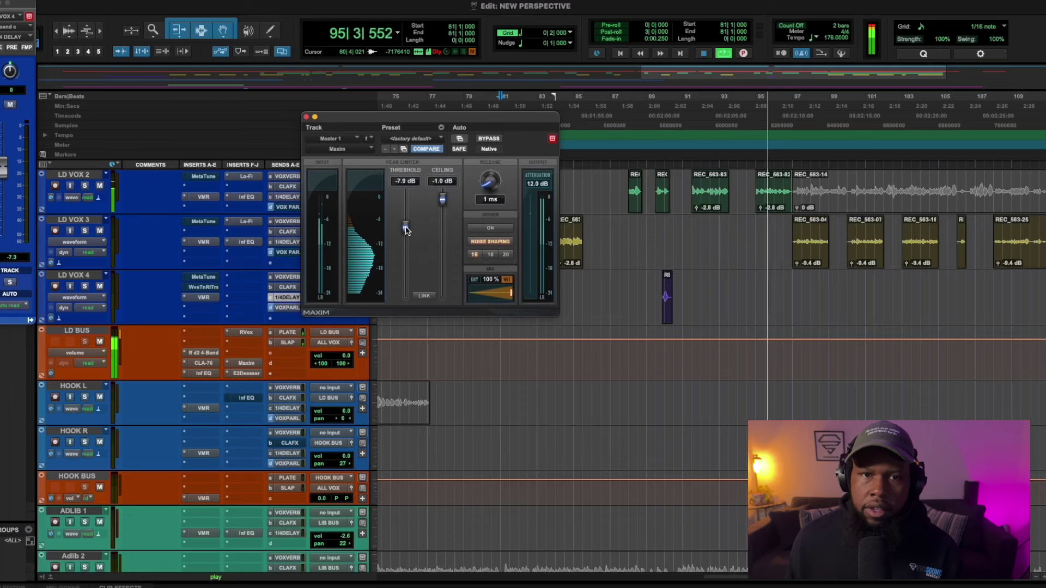
key("space")
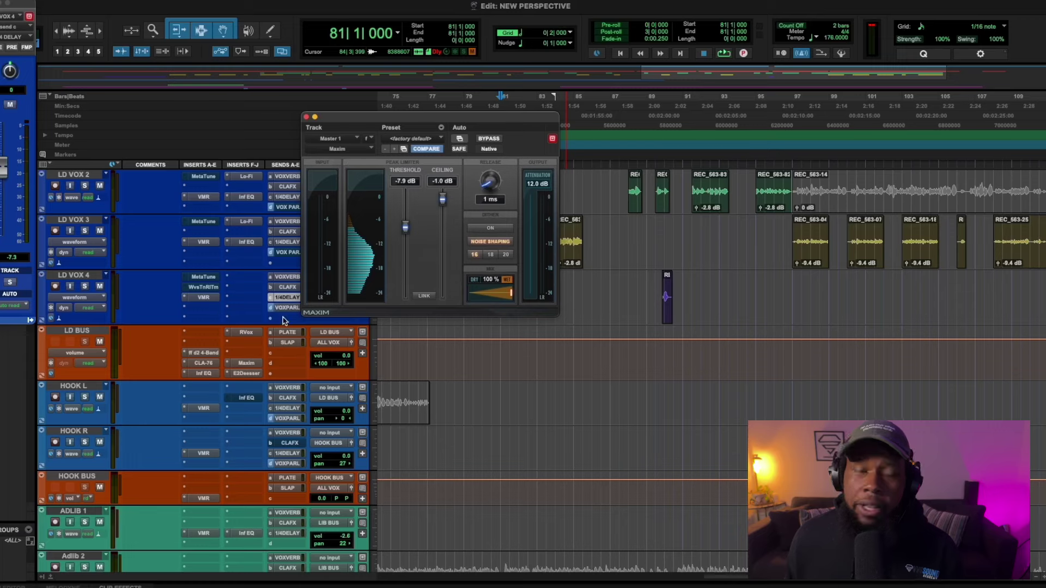
scroll(271, 540, "down", 15)
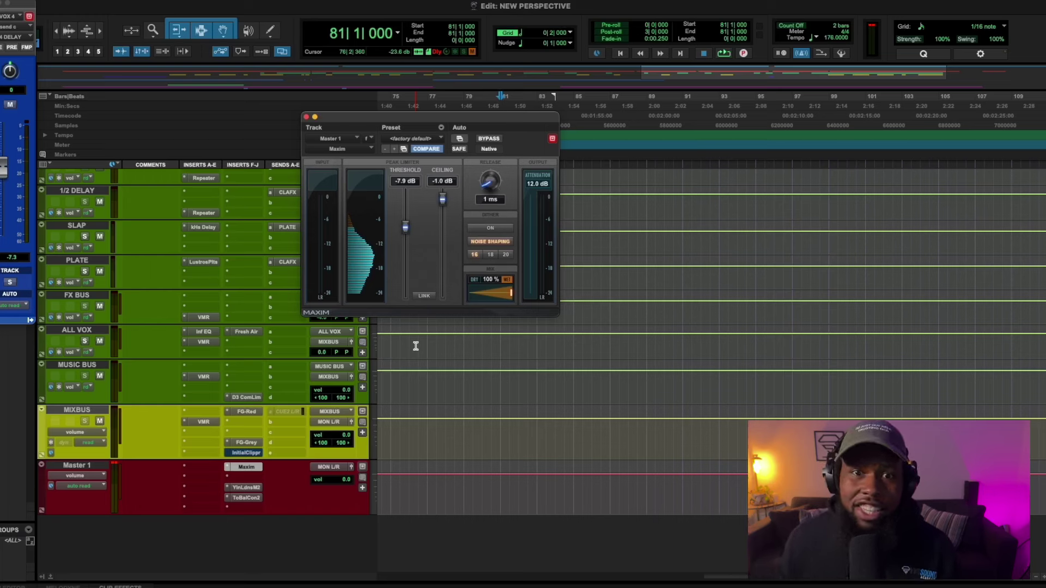
left_click(306, 116)
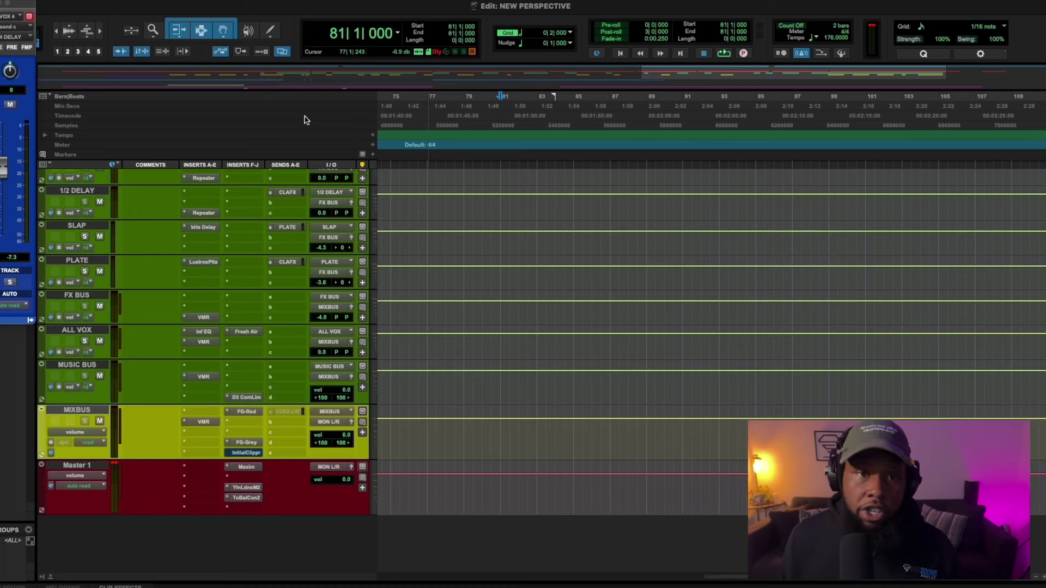
Step: Audition the ff d2 4-Band EQ on the LD BUS track and set its 12 kHz band gain to +0.5
scroll(626, 350, "up", 10)
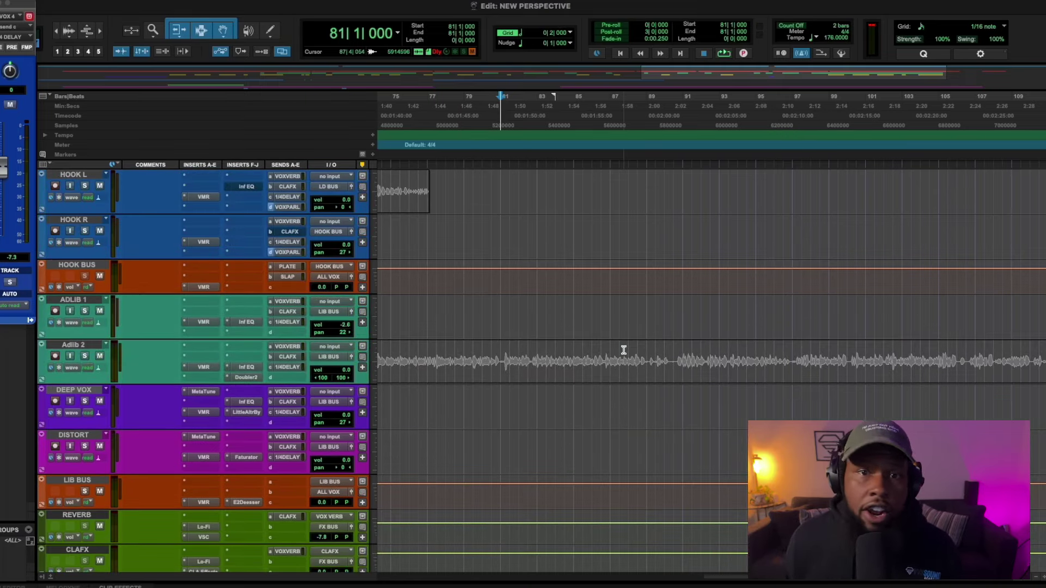
scroll(624, 349, "up", 8)
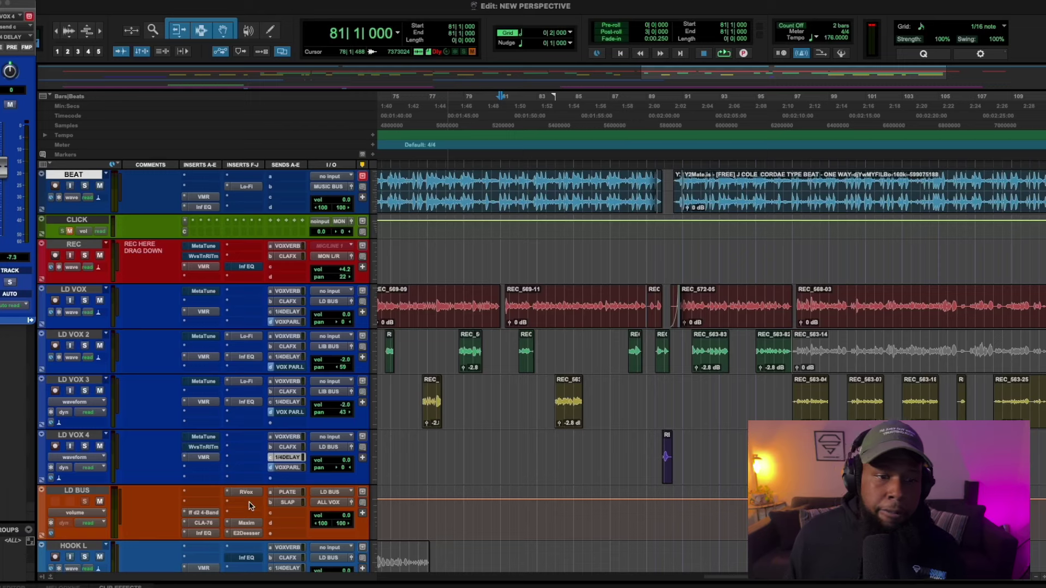
scroll(185, 479, "down", 2)
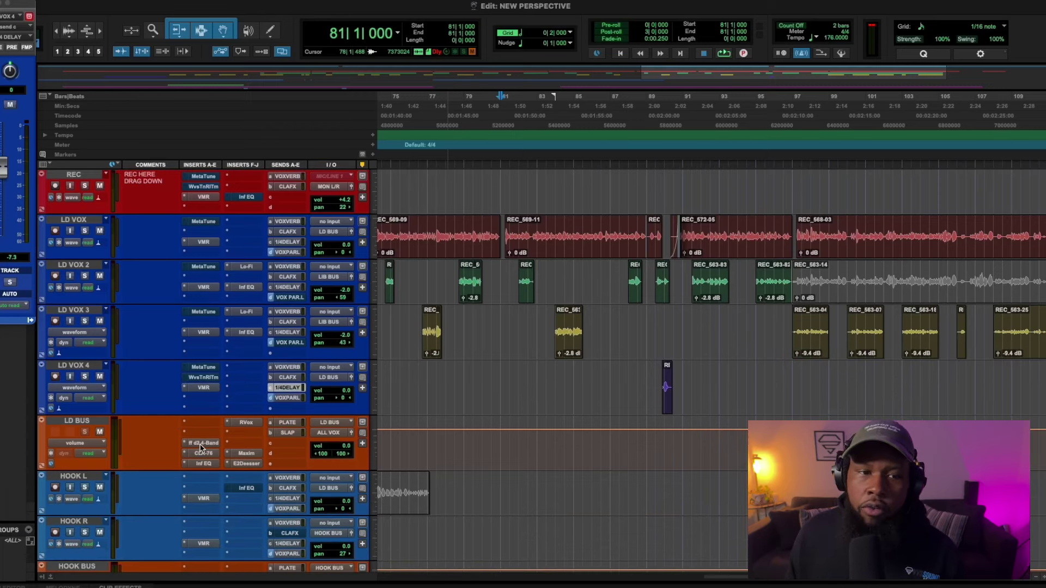
left_click(201, 443)
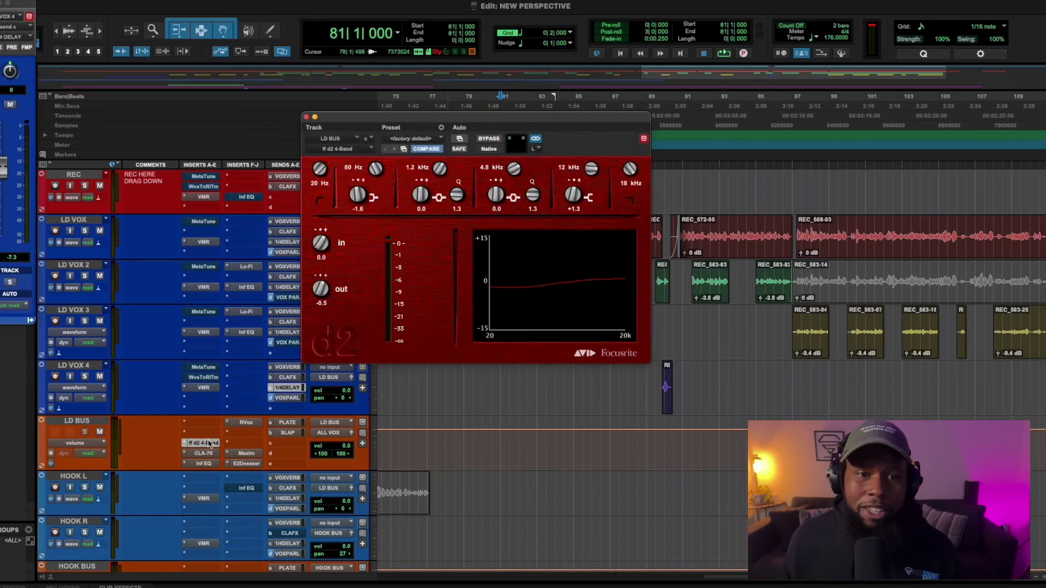
left_click(307, 118)
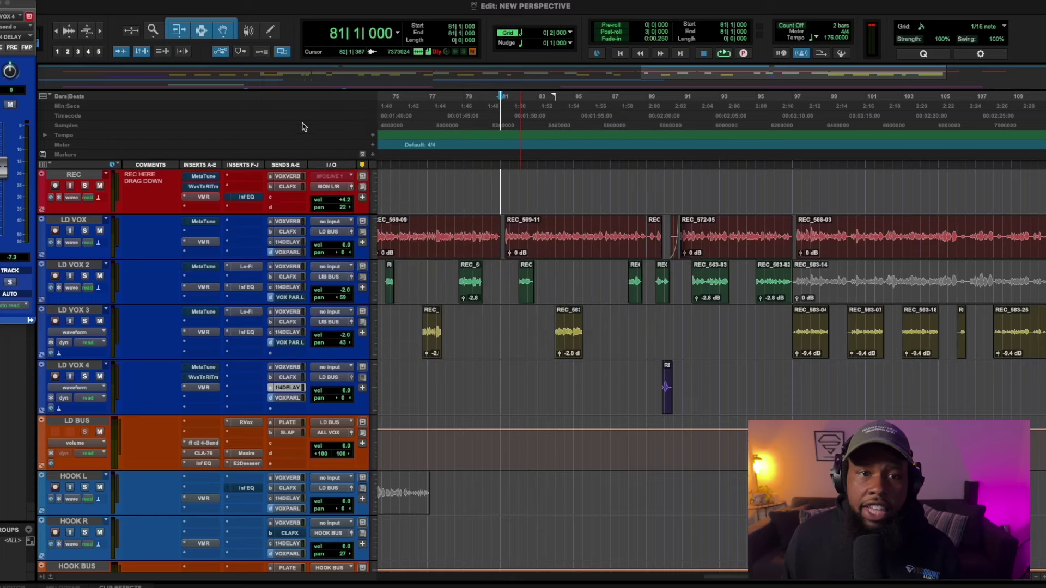
key("space")
left_click(202, 443)
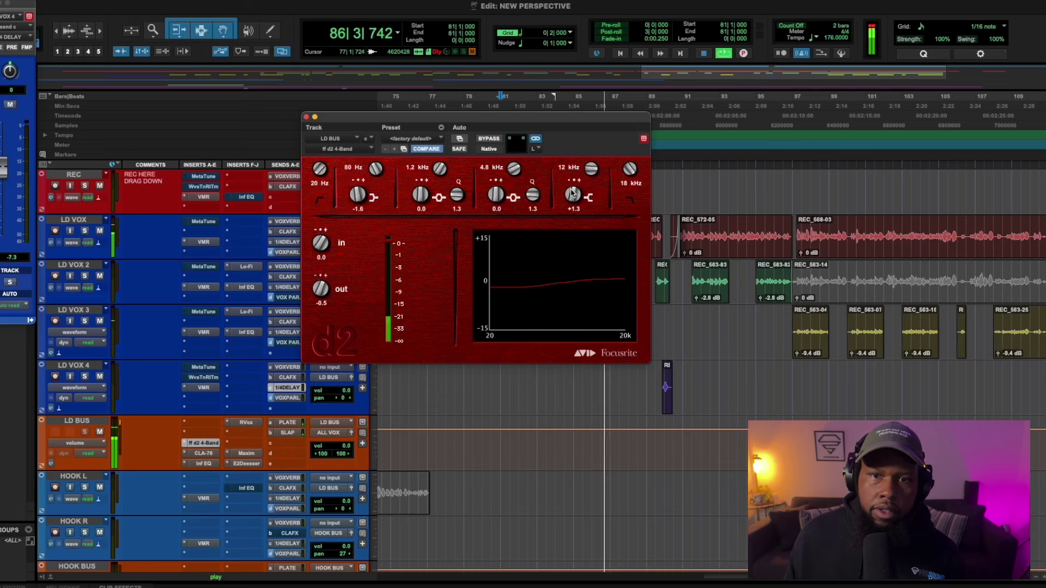
left_click(619, 248)
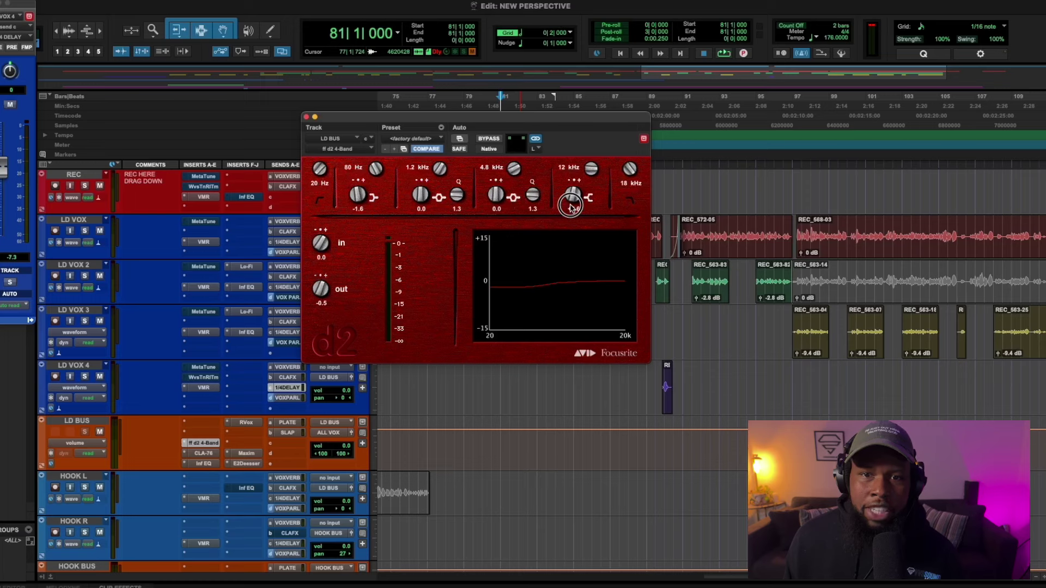
left_click_drag(571, 206, 572, 211)
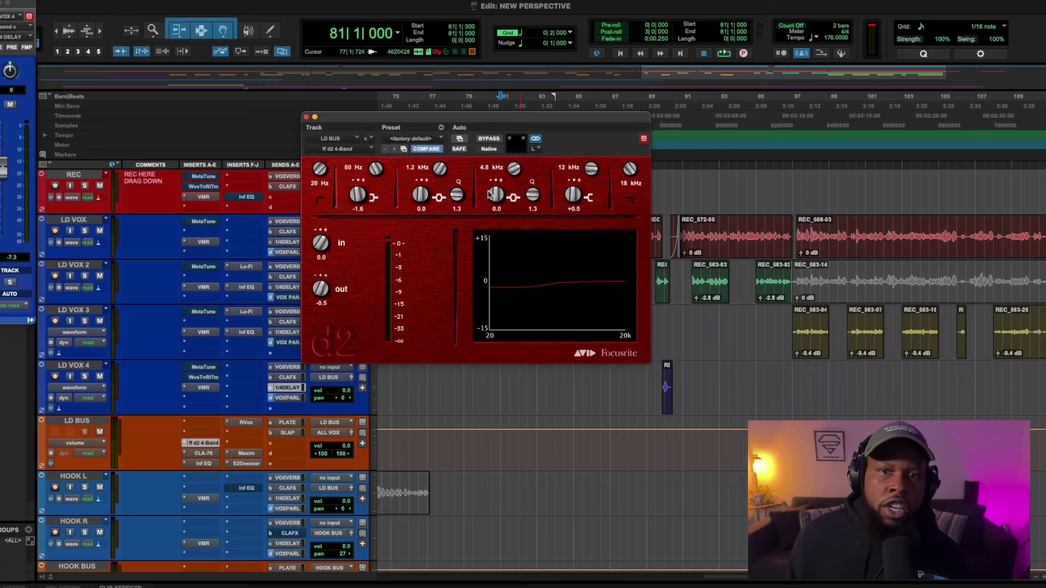
left_click(306, 117)
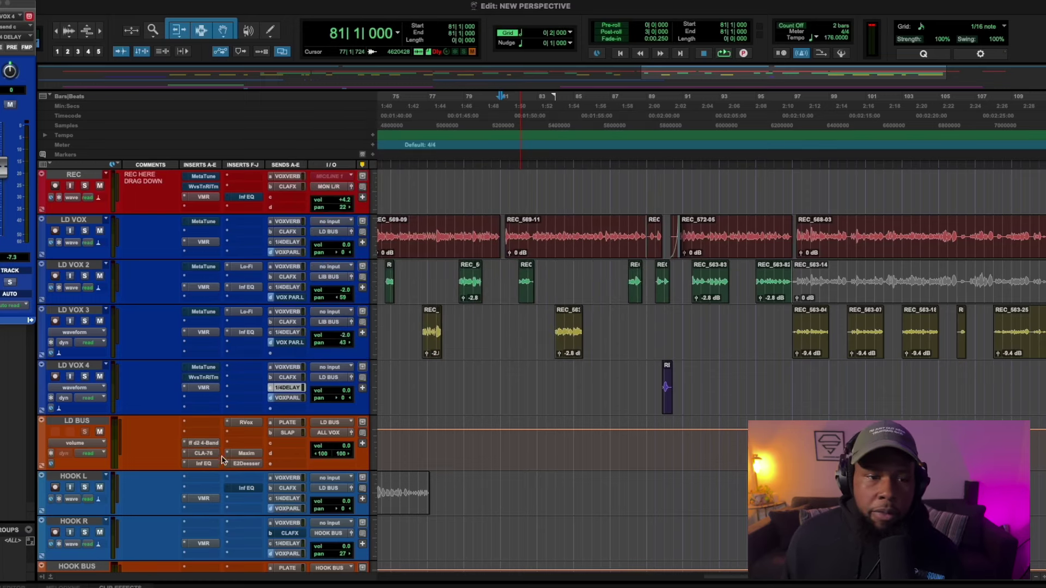
Step: Open the CLA-76 compressor on LD BUS, play the section to examine its gain reduction, and review its attack and release controls
left_click(210, 455)
key("space")
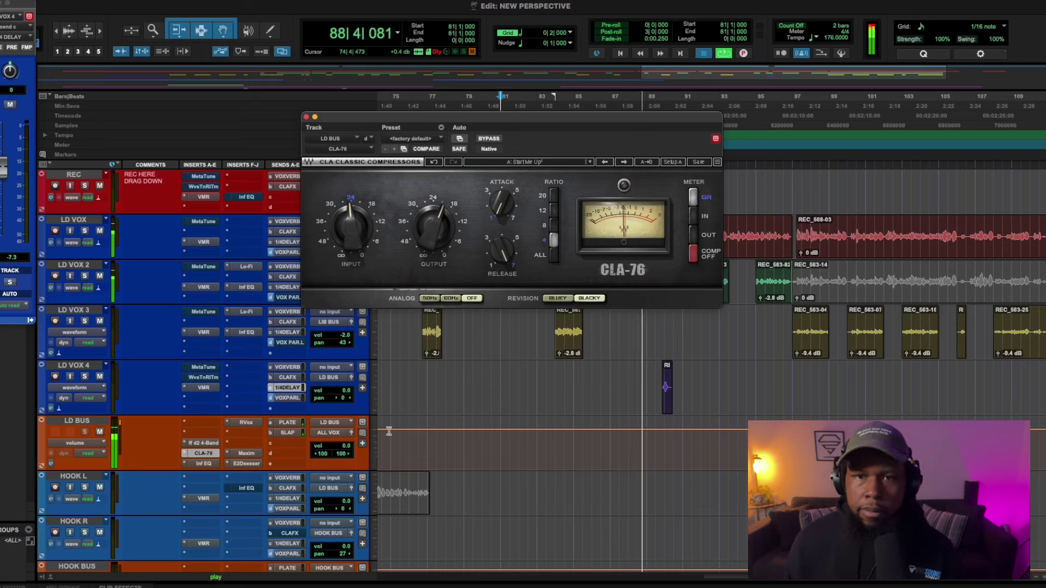
key("space")
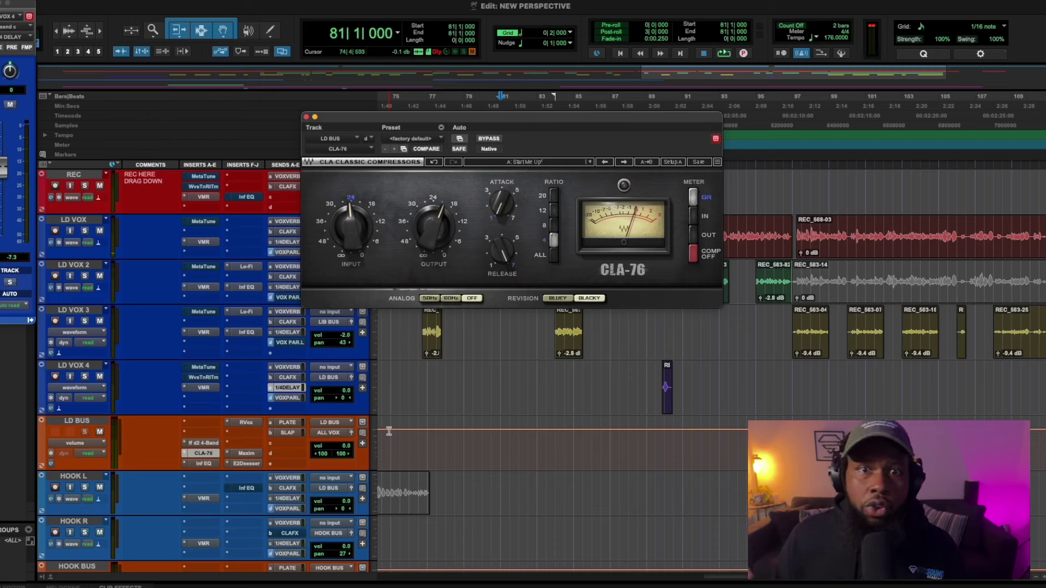
mouse_move(501, 206)
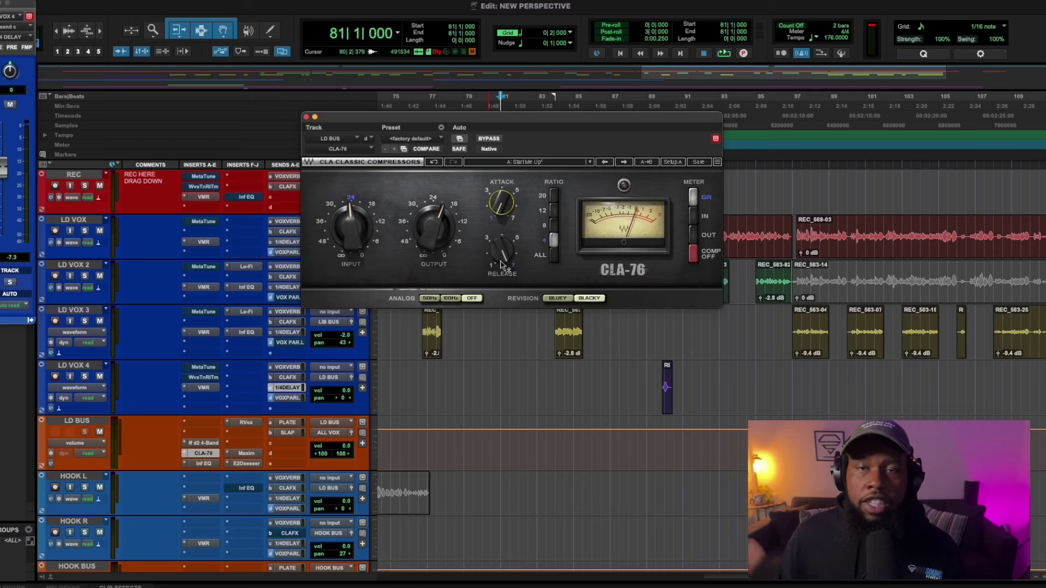
mouse_move(502, 265)
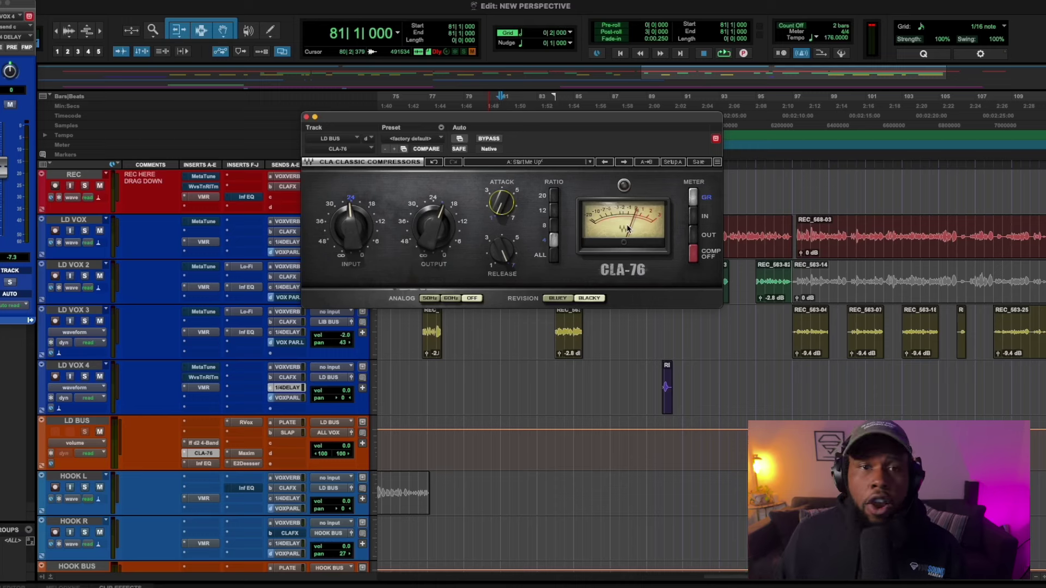
Step: Open the Infinity EQ on LD BUS, inspect its low-cut band, and compare playback with the EQ bypassed and active
left_click(206, 465)
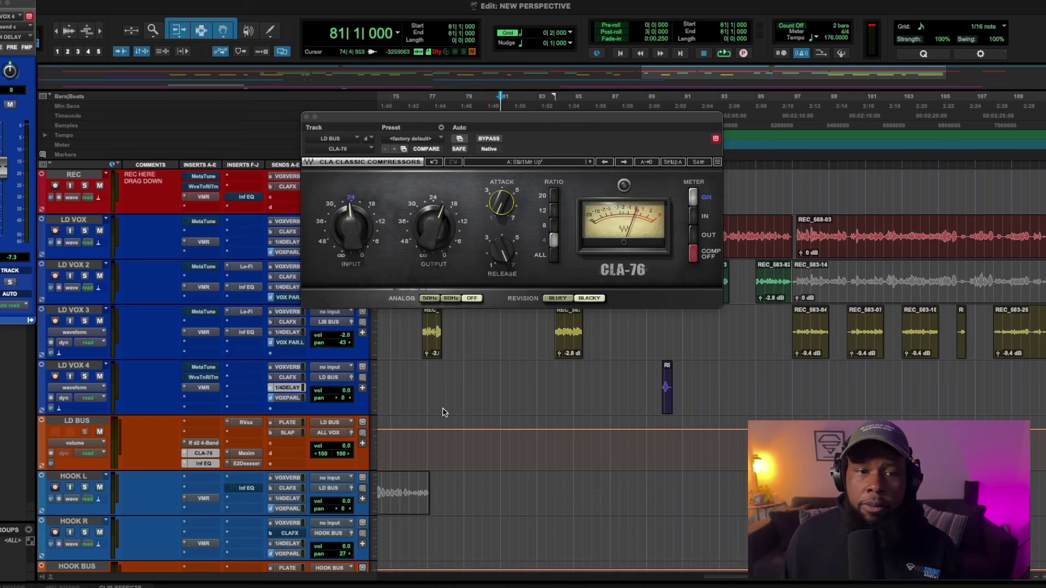
left_click(447, 306)
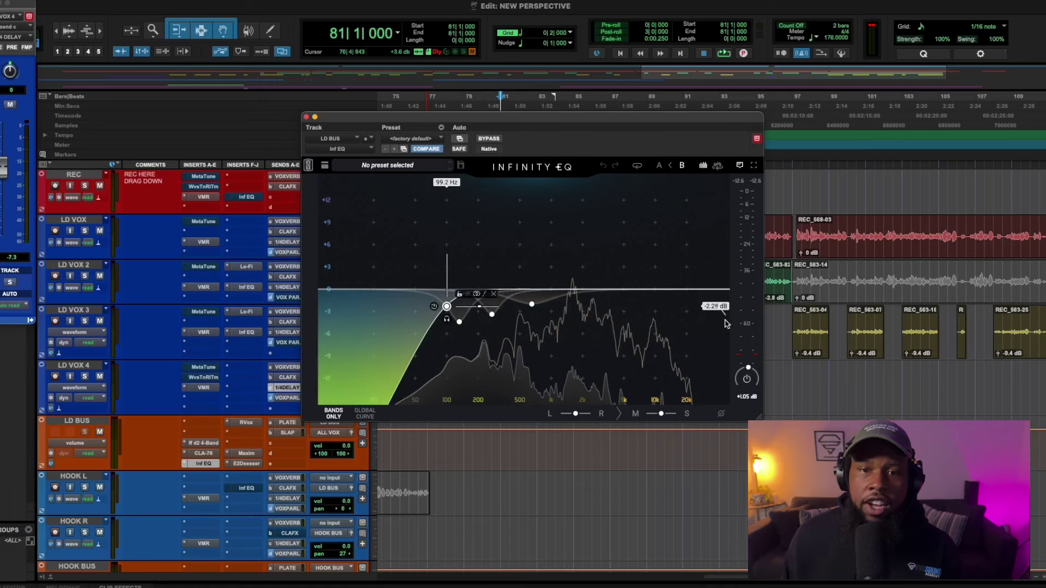
key("space")
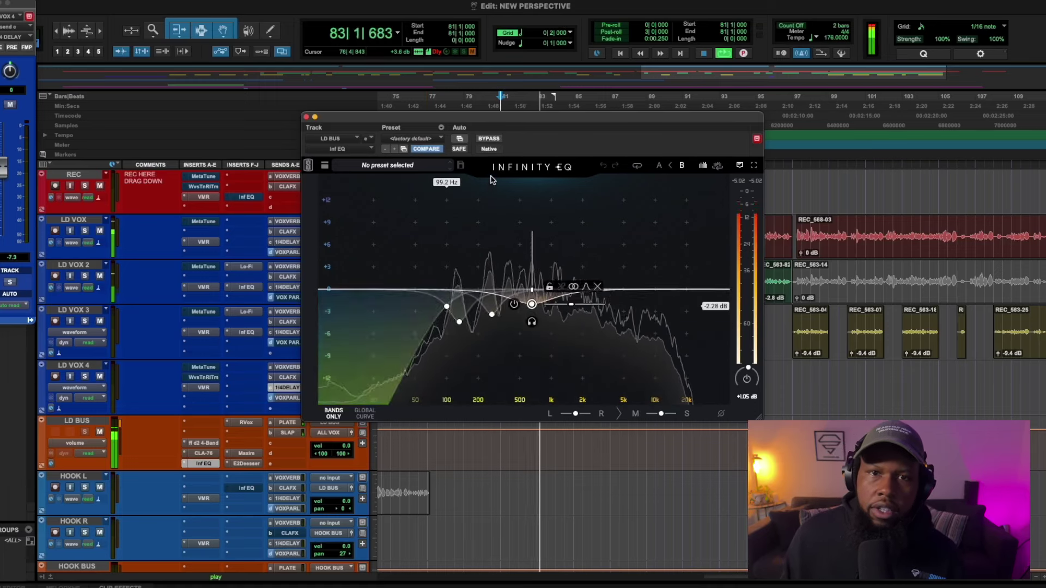
left_click(492, 139)
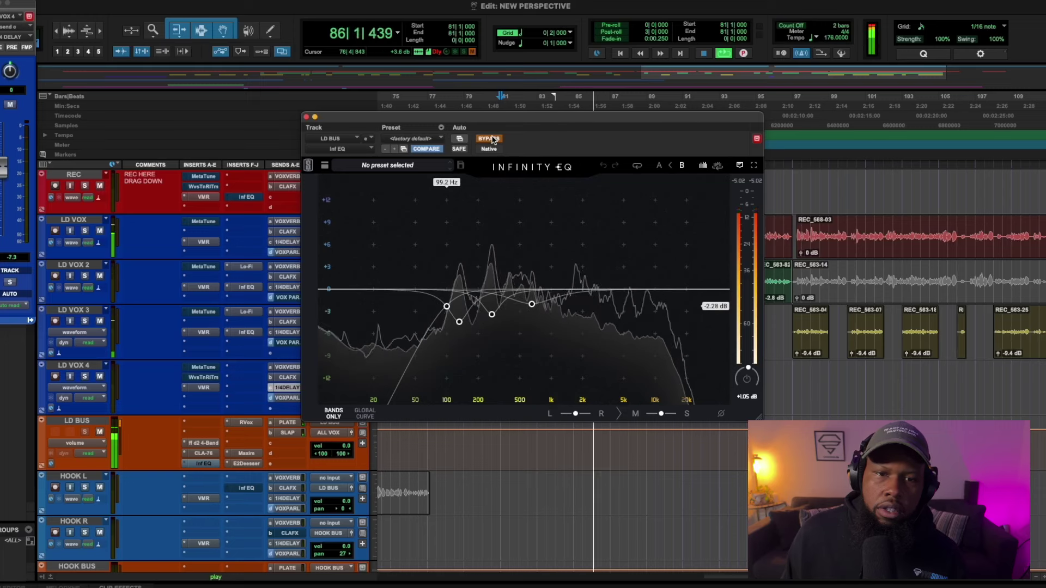
left_click(492, 139)
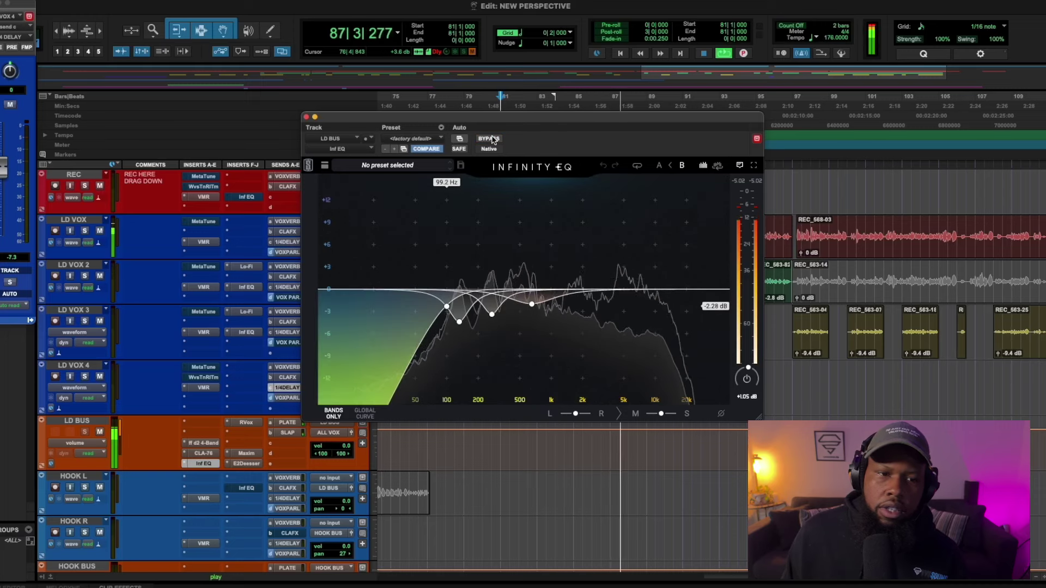
Step: Close the Infinity EQ, open RVox on LD BUS, and play the section to examine its compression
key("space")
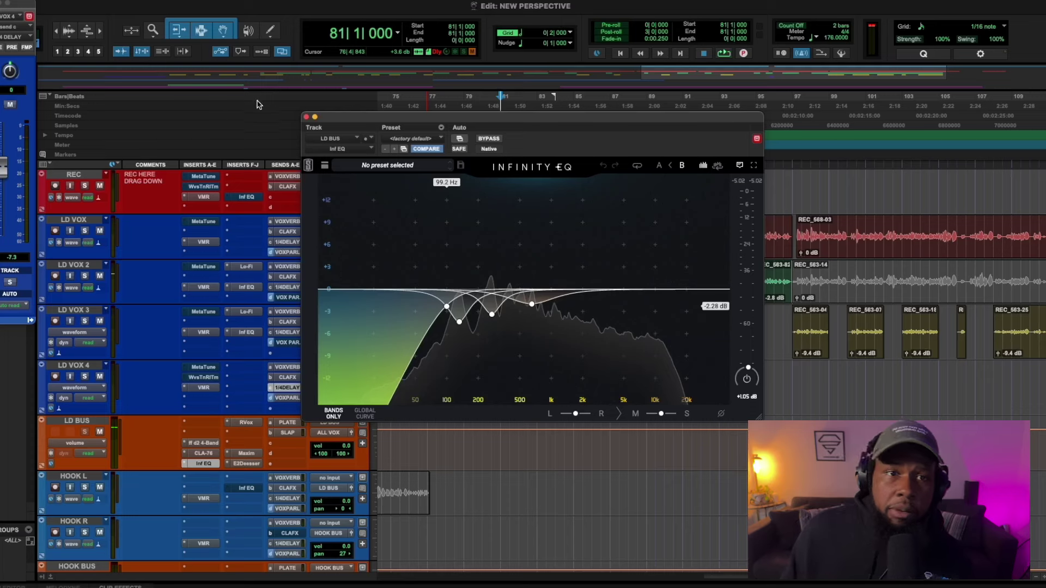
left_click(306, 117)
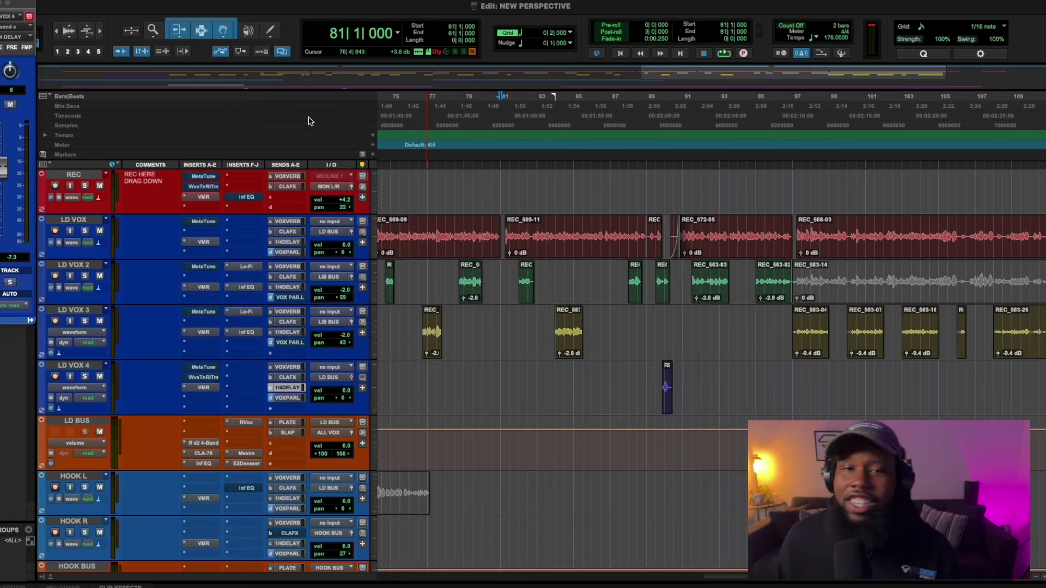
left_click(245, 424)
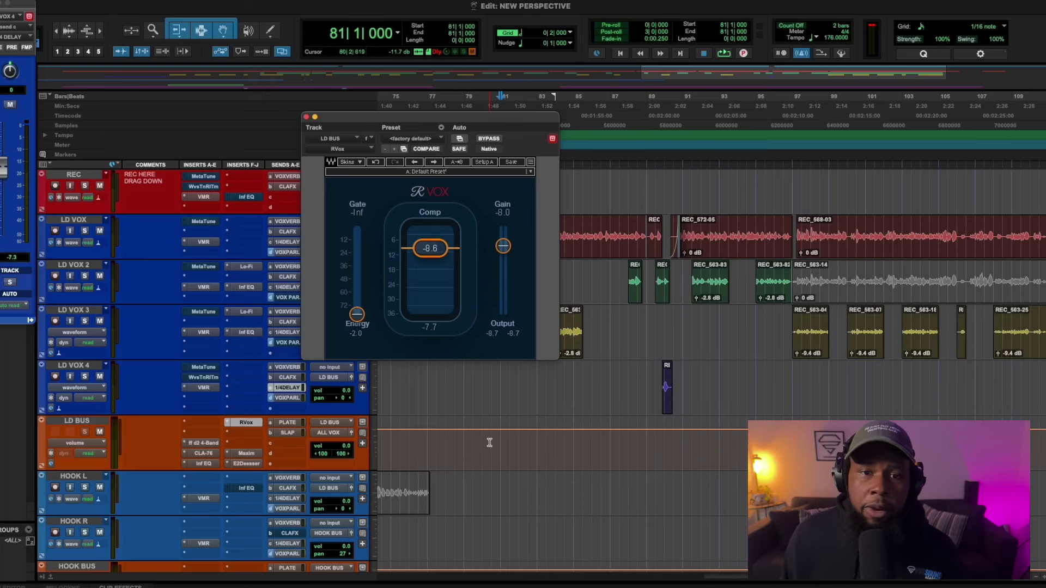
key("space")
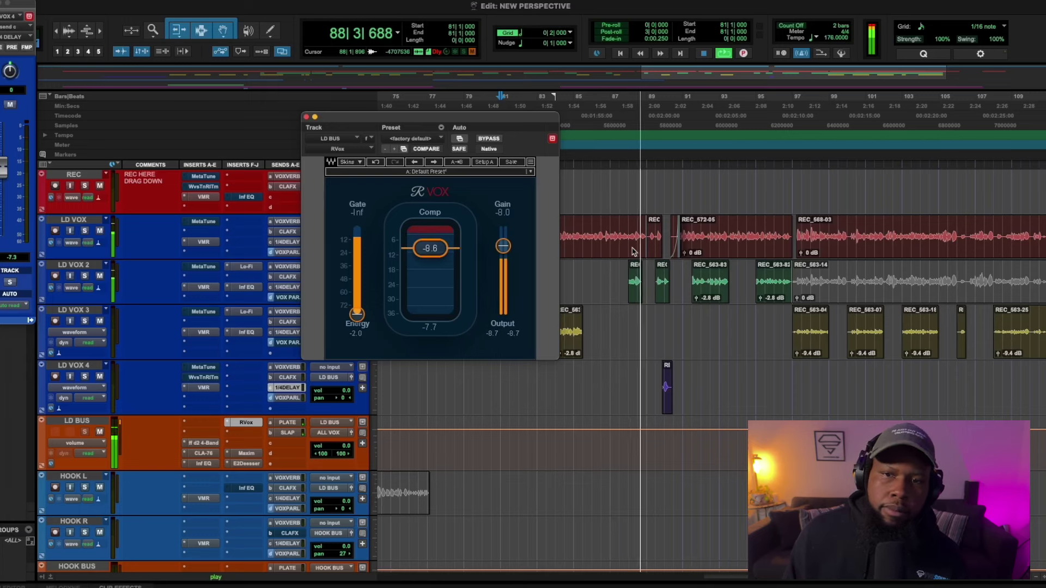
key("space")
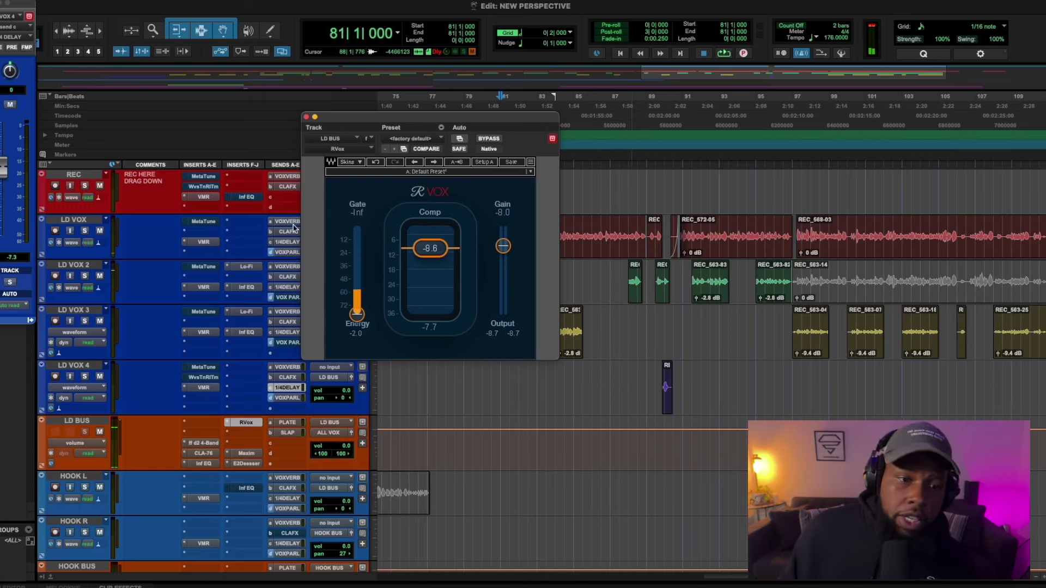
Step: Open the Maxim limiter on LD BUS, lower its threshold to -13.3 dB during playback, and stop
left_click(246, 454)
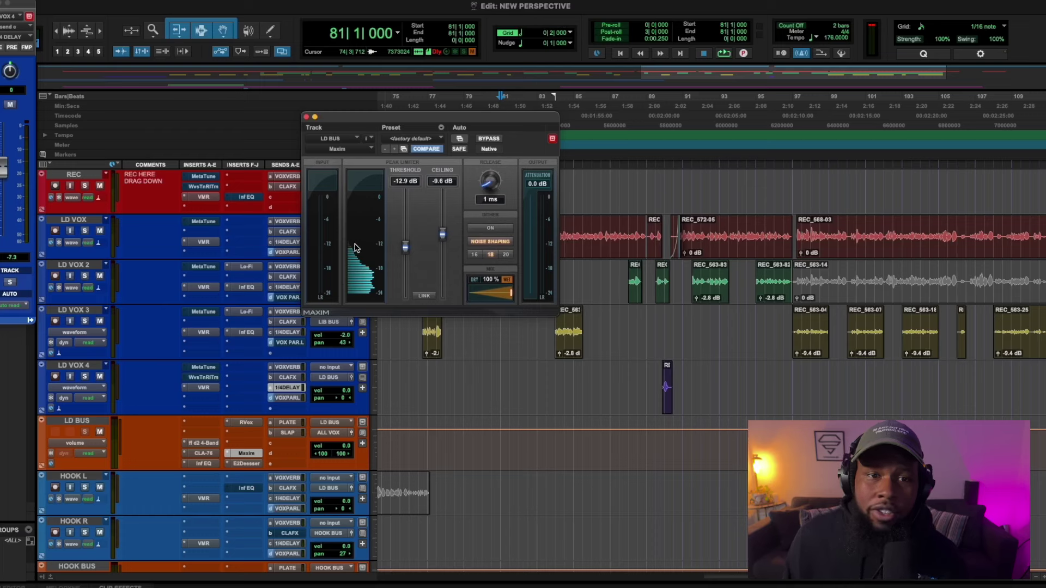
key("space")
mouse_move(405, 247)
left_mouse_down()
mouse_move(402, 279)
mouse_move(406, 254)
left_mouse_up()
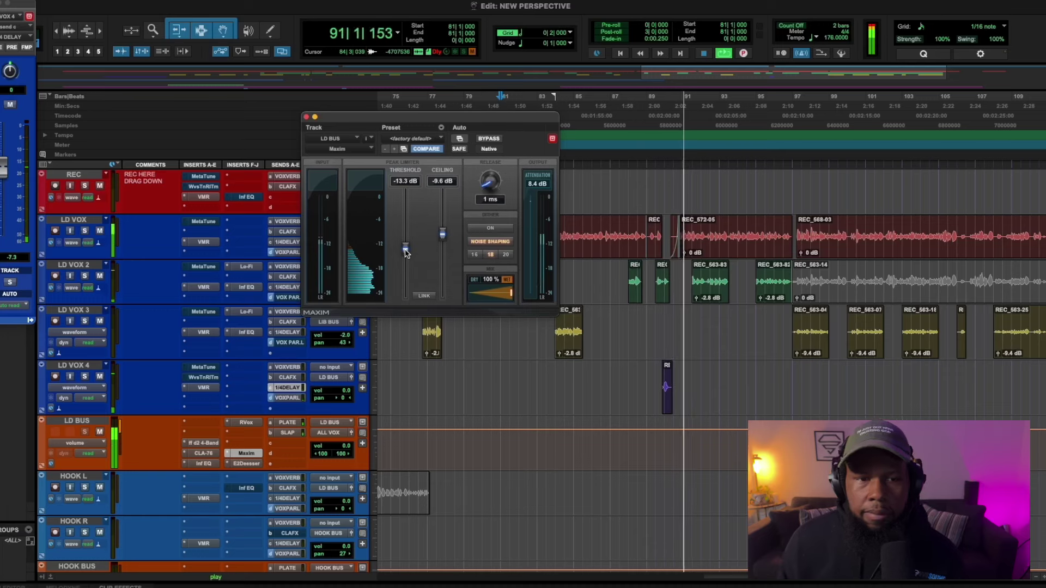
key("space")
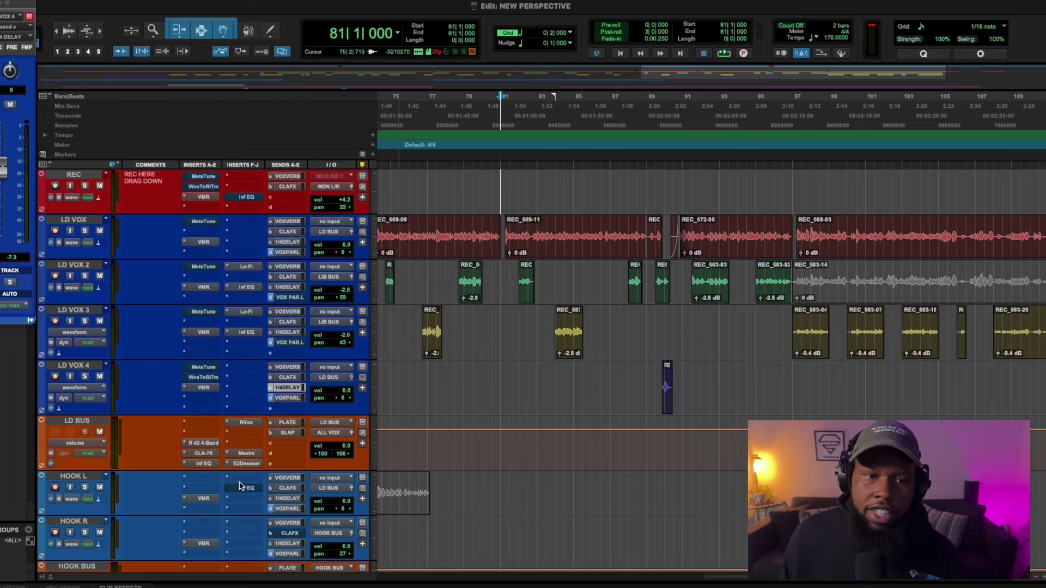
Step: Review the E2Deesser settings on LD BUS and the Lo-Fi settings on LD VOX 2, closing each plug-in
left_click(245, 464)
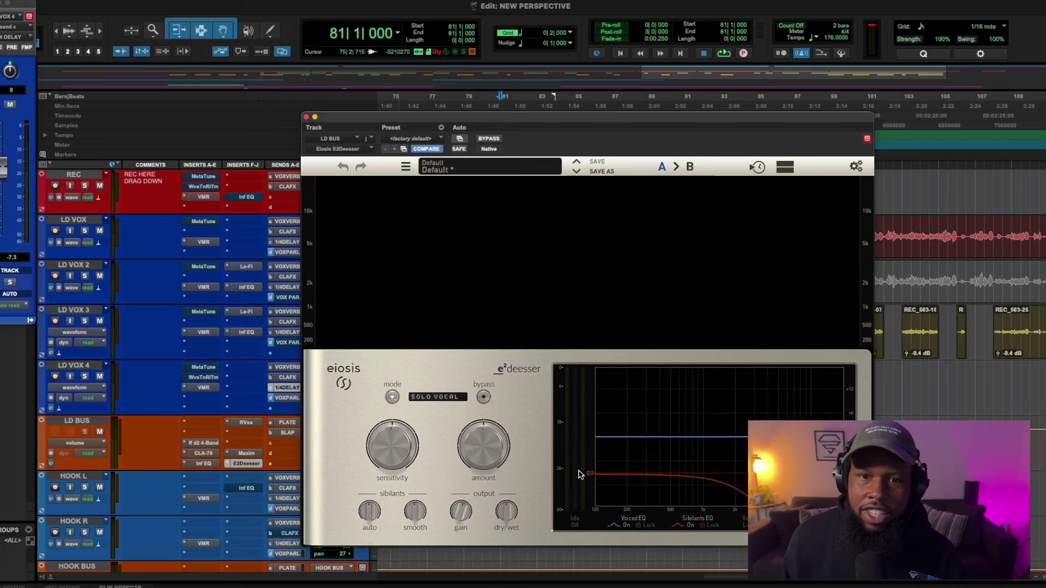
left_click(307, 118)
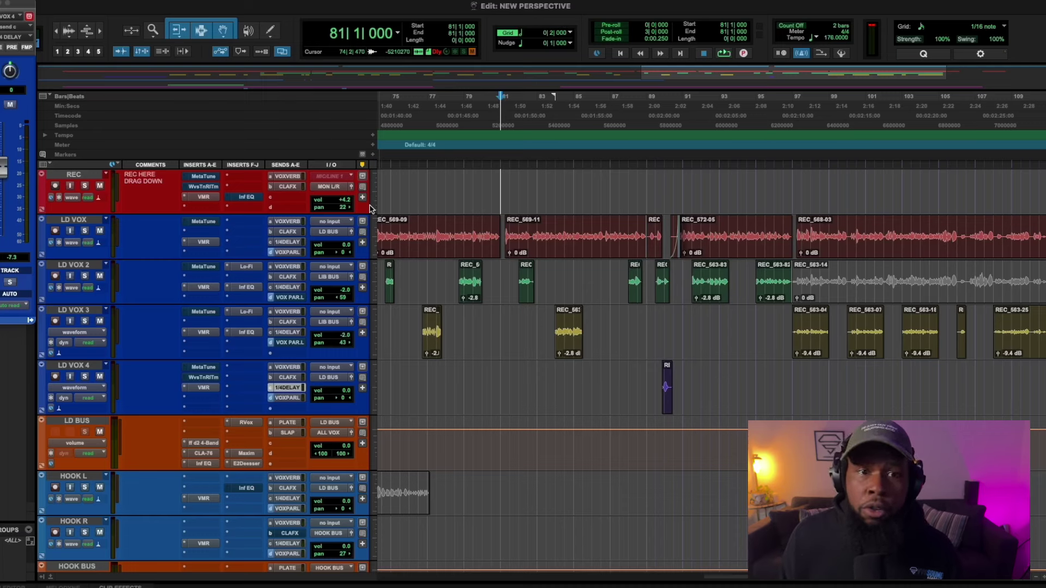
left_click(246, 268)
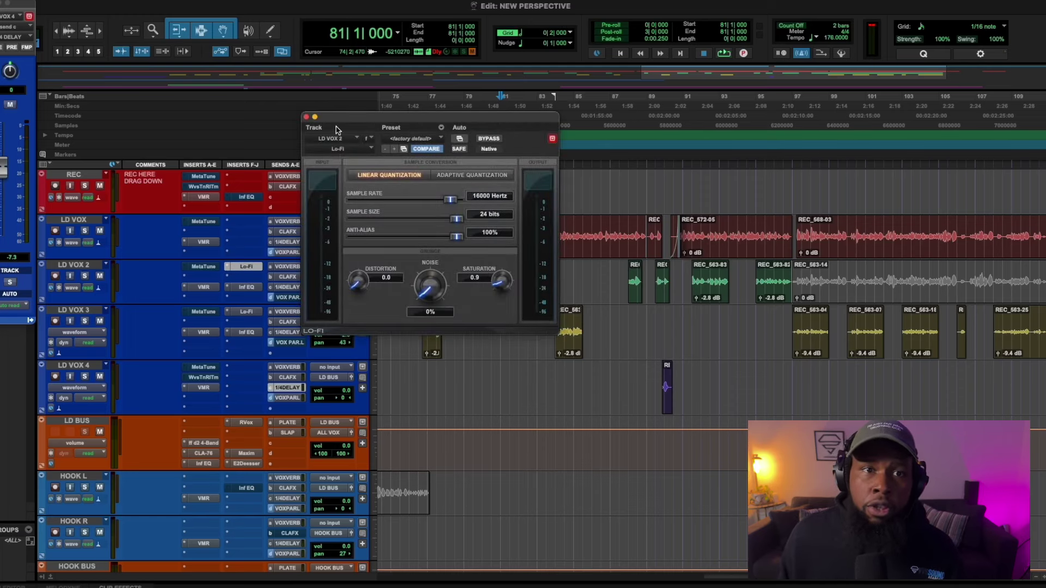
left_click(308, 117)
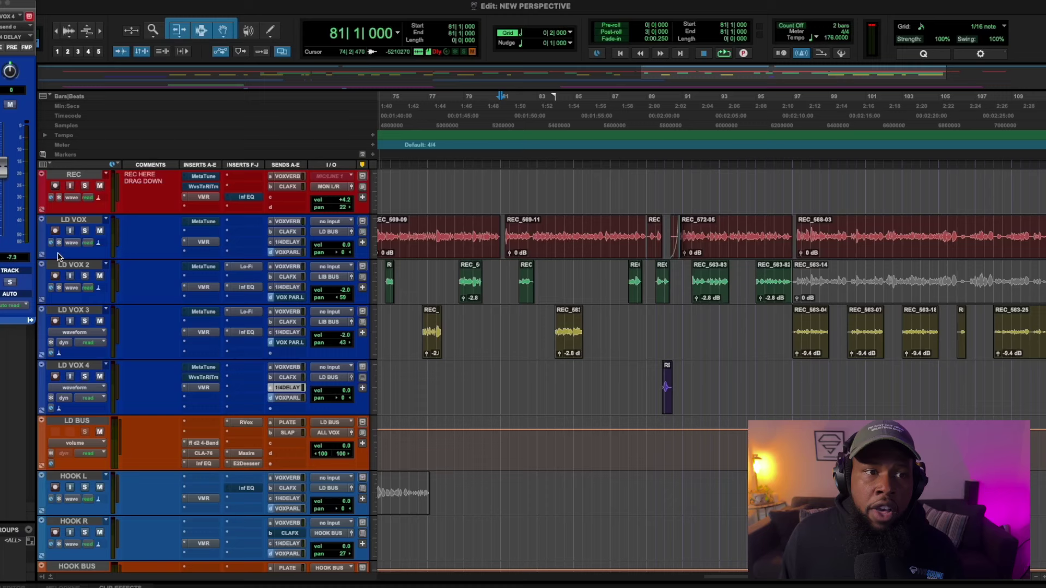
Step: Mute the LD VOX track and raise the LD VOX 2 and LD VOX 3 volumes to 0.0 dB
left_click(100, 231)
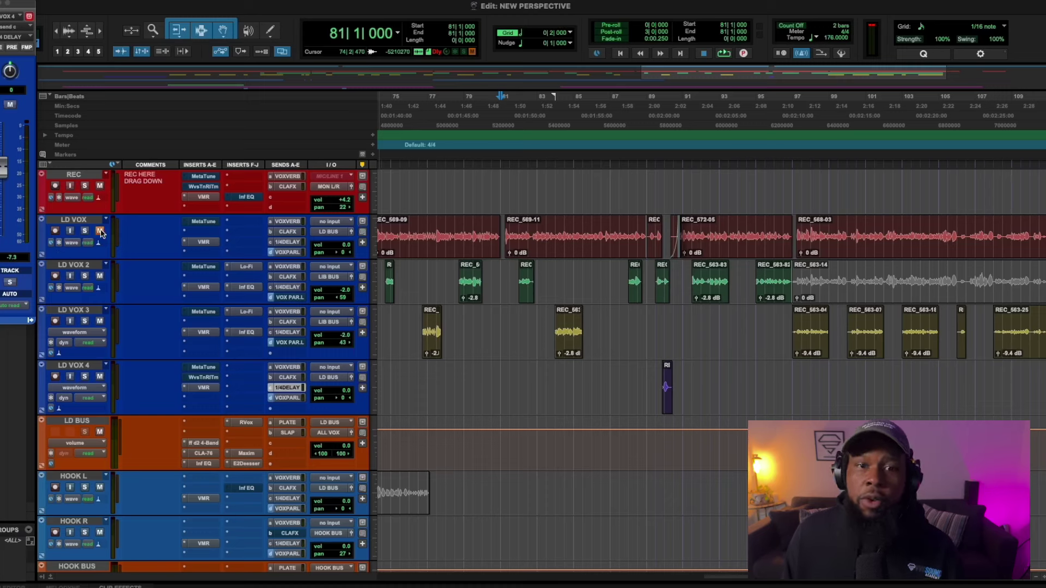
left_click(345, 337)
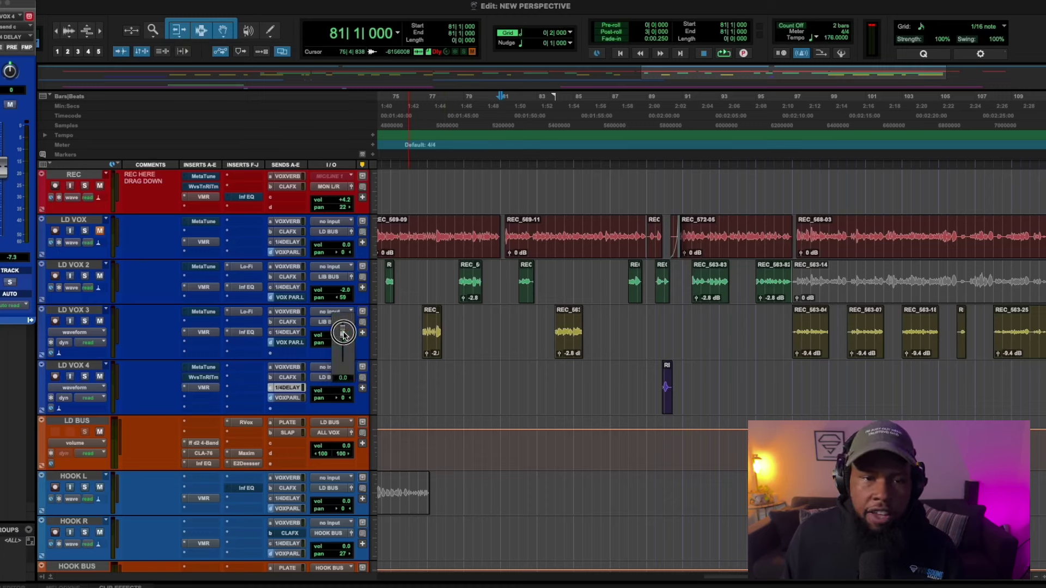
left_click(344, 291)
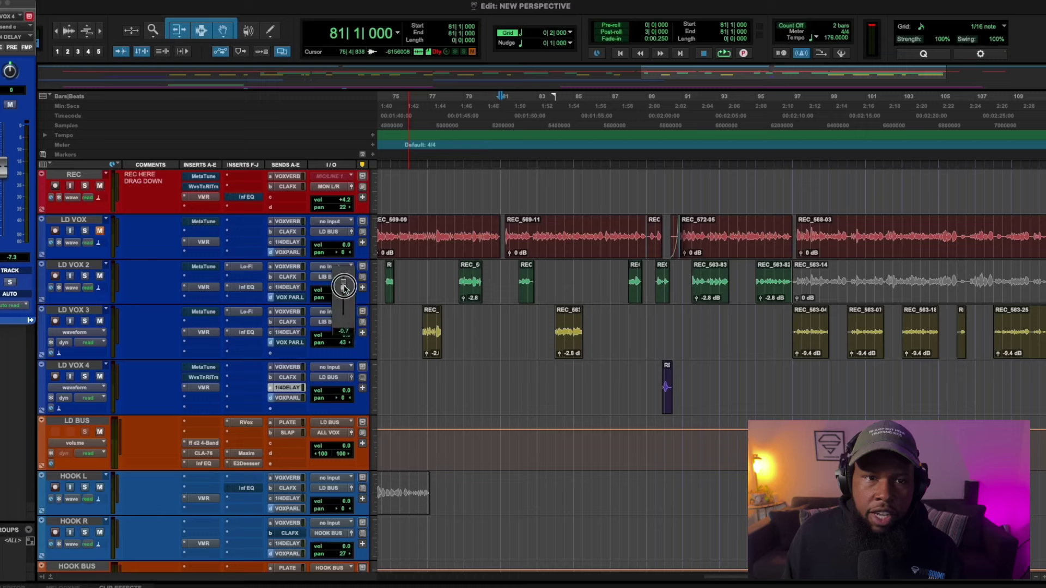
left_click_drag(345, 287, 344, 282)
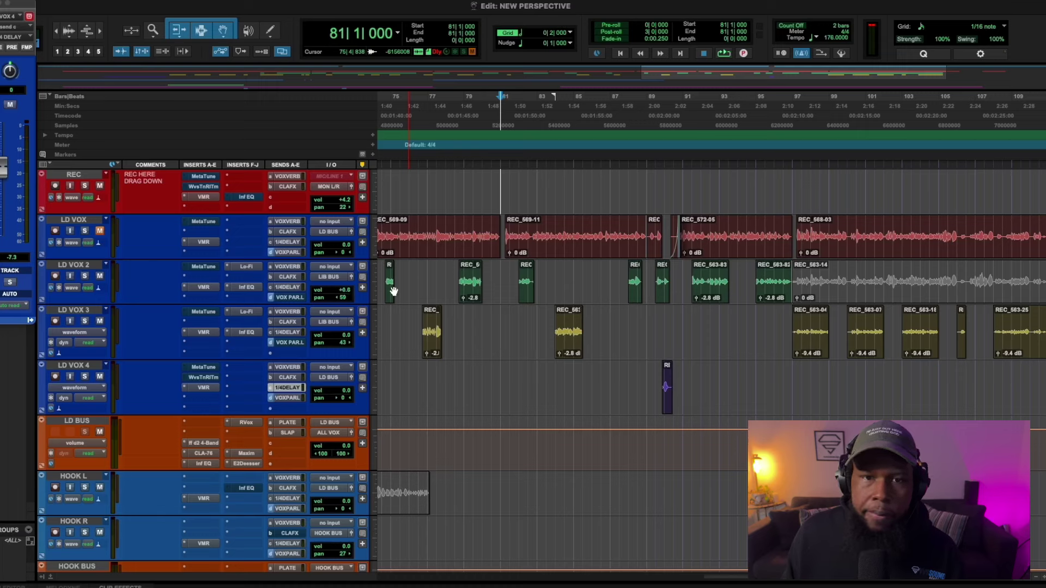
Step: Audition the supporting vocals from bar 78|3 with LD VOX muted, and review the Lo-Fi settings on LD VOX 3
left_click(447, 267)
key("space")
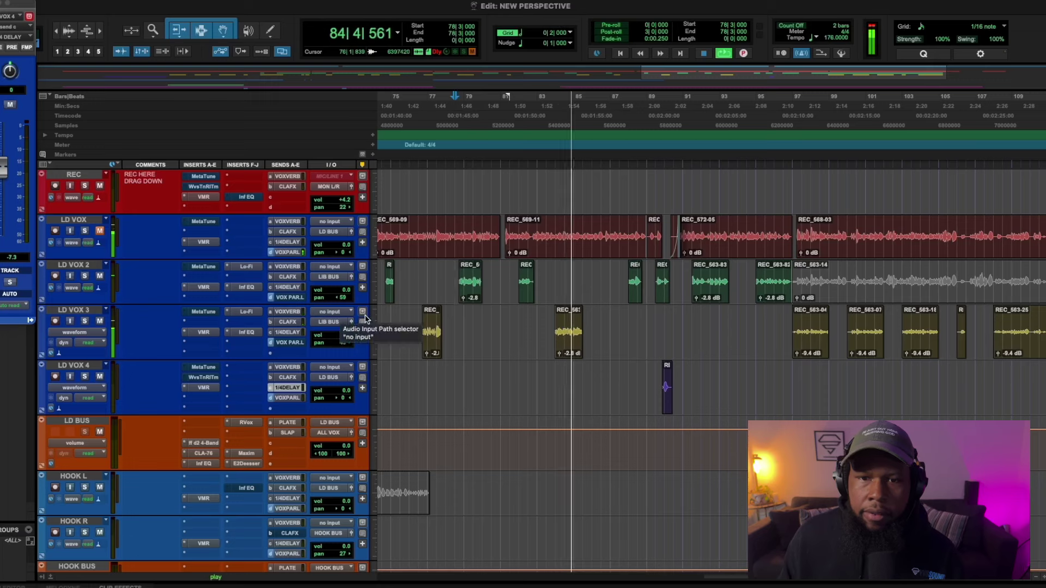
key("space")
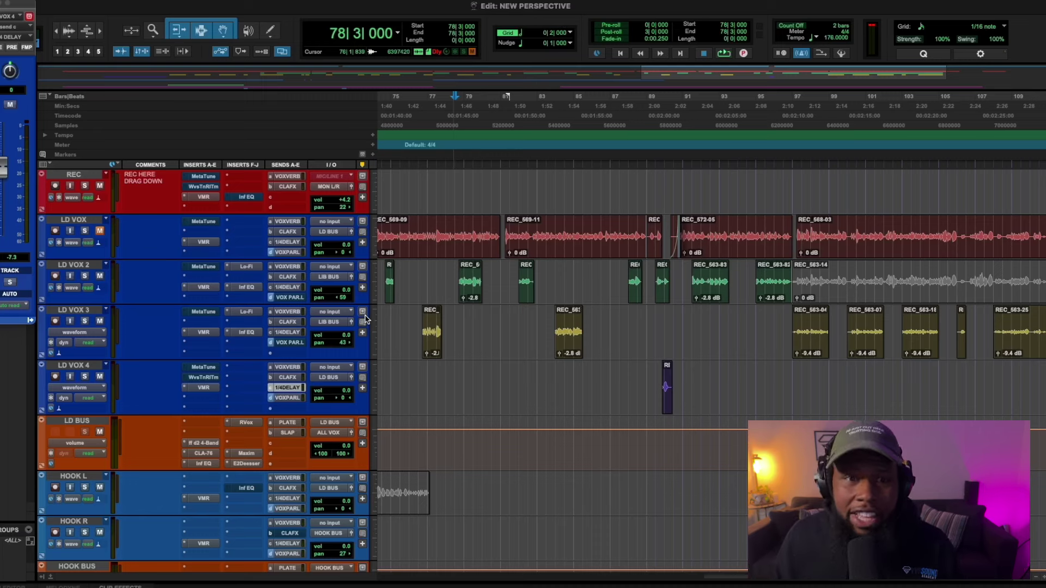
left_click(243, 314)
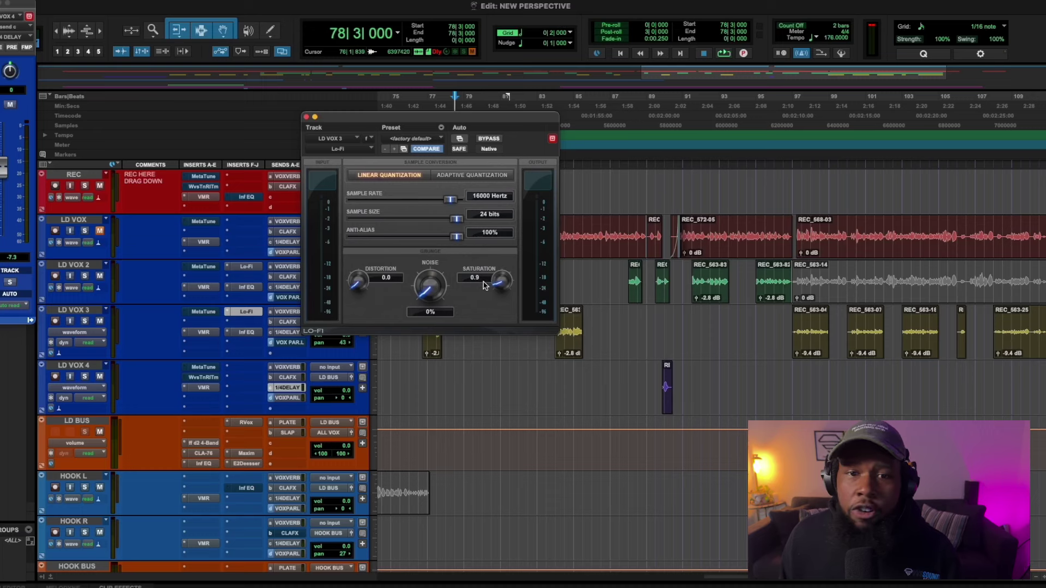
left_click(306, 118)
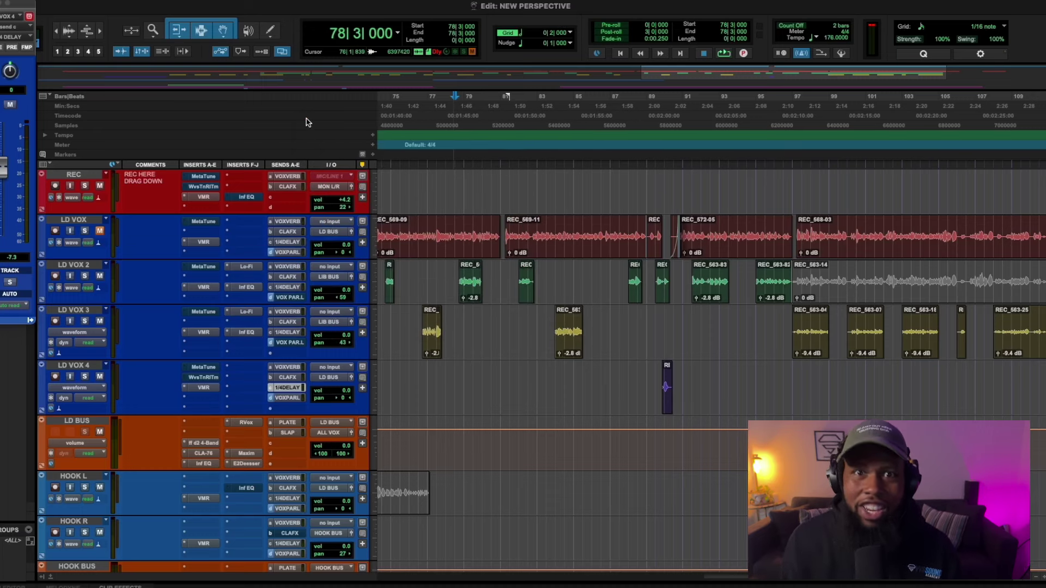